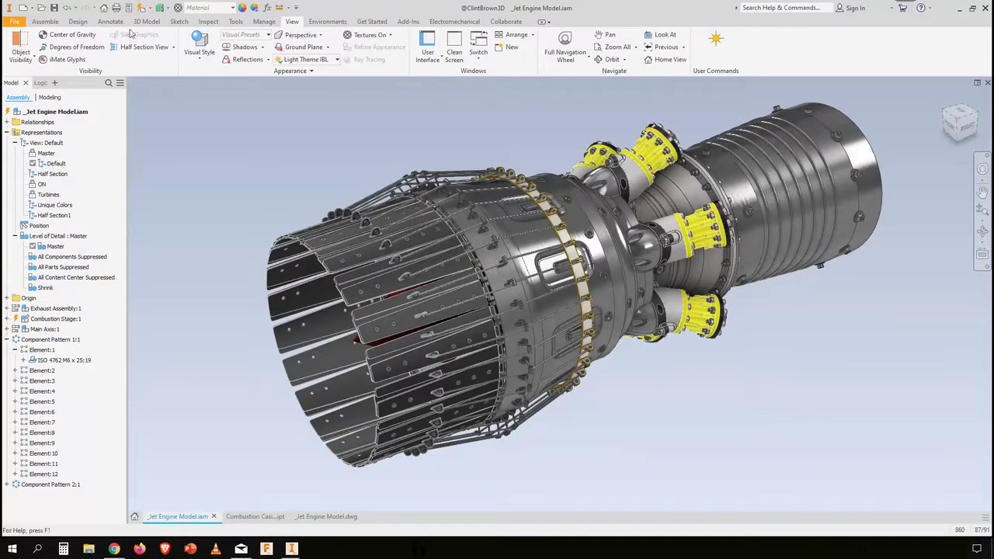
# - Open Application Options on the Colors tab and move the dialog slightly left
pyautogui.click(235, 21)
pyautogui.click(160, 48)
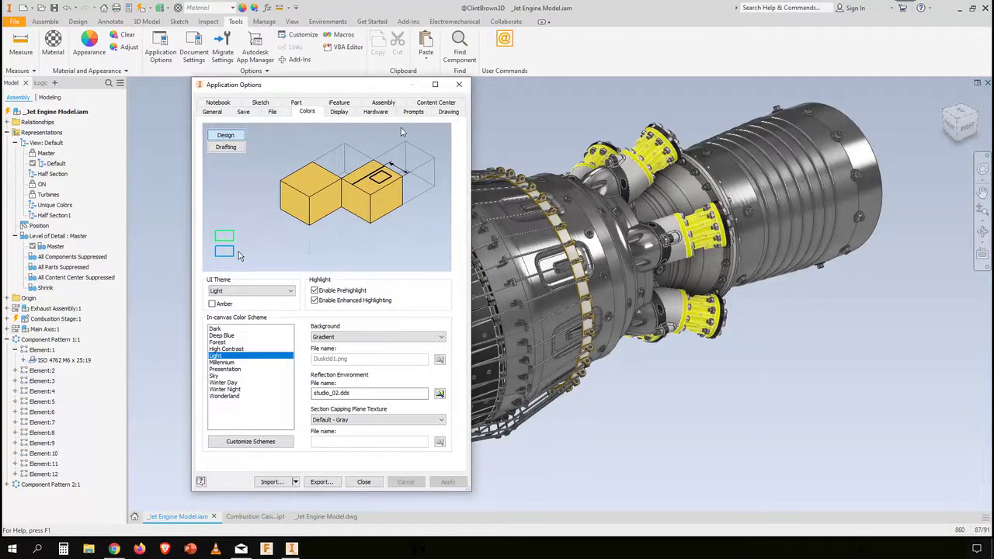
pyautogui.moveTo(358, 85); pyautogui.dragTo(277, 90)
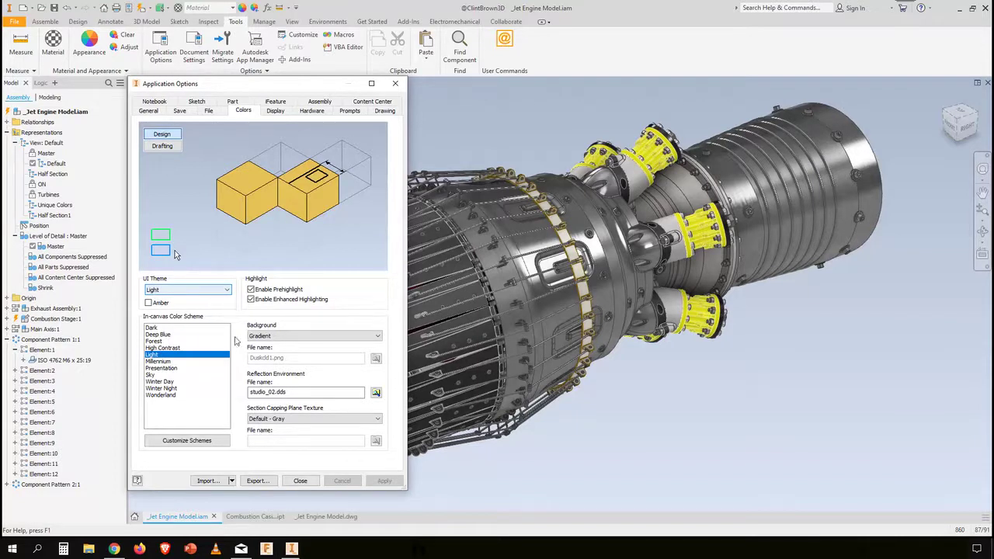
# - Set the UI Theme to Dark (pre-release), accept the pre-release notice, and apply it
pyautogui.click(211, 290)
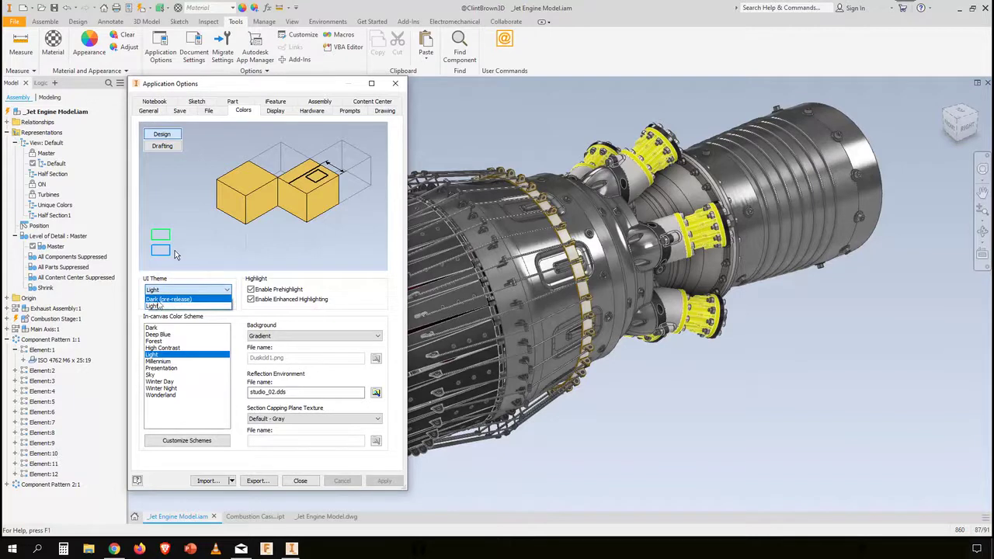
pyautogui.click(177, 299)
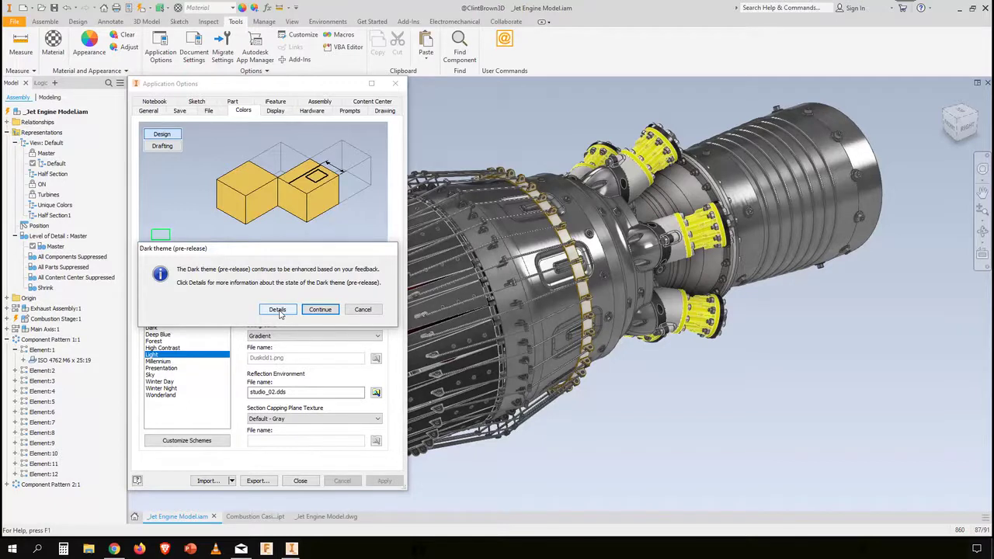
pyautogui.click(321, 310)
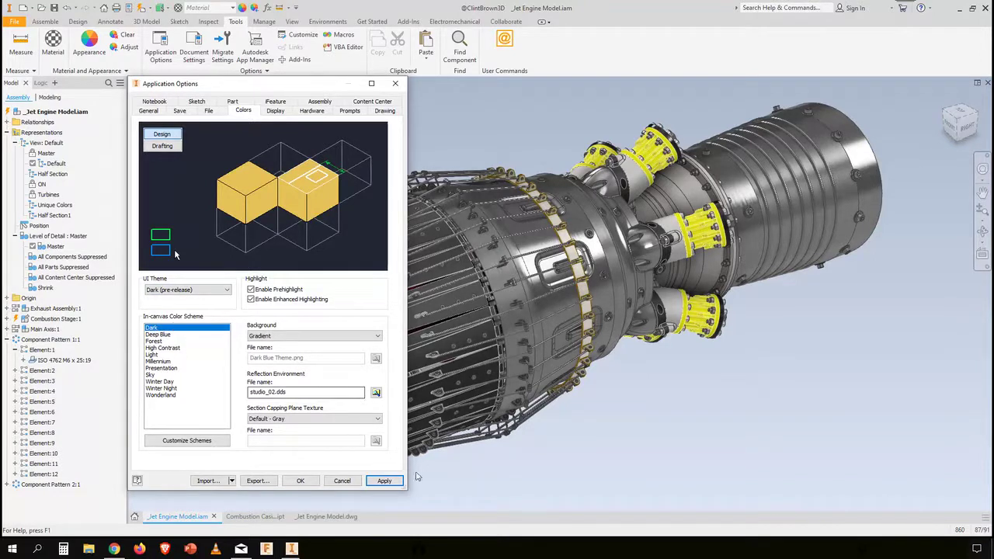
pyautogui.click(384, 481)
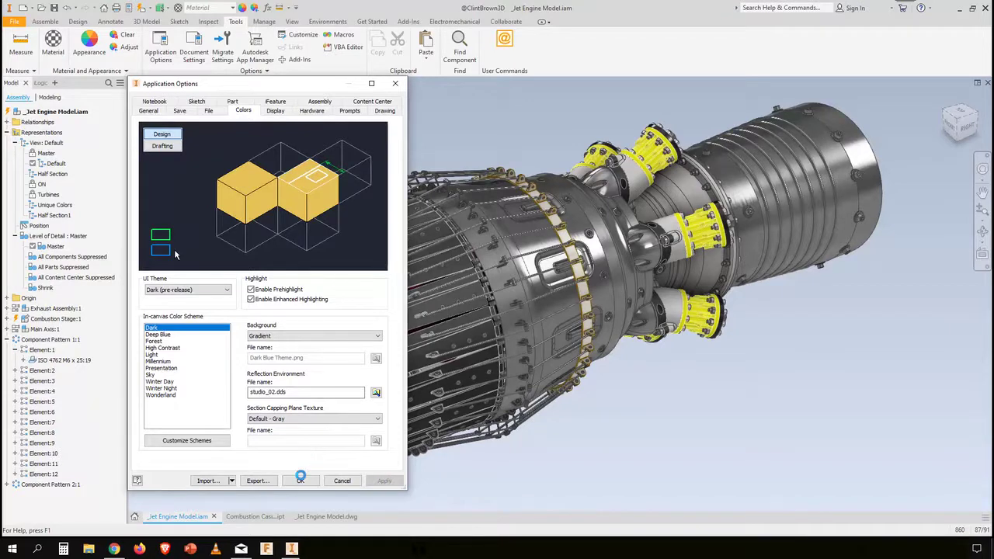
# - Close Application Options, zoom and orbit around the engine, and show the Assemble commands
pyautogui.click(301, 480)
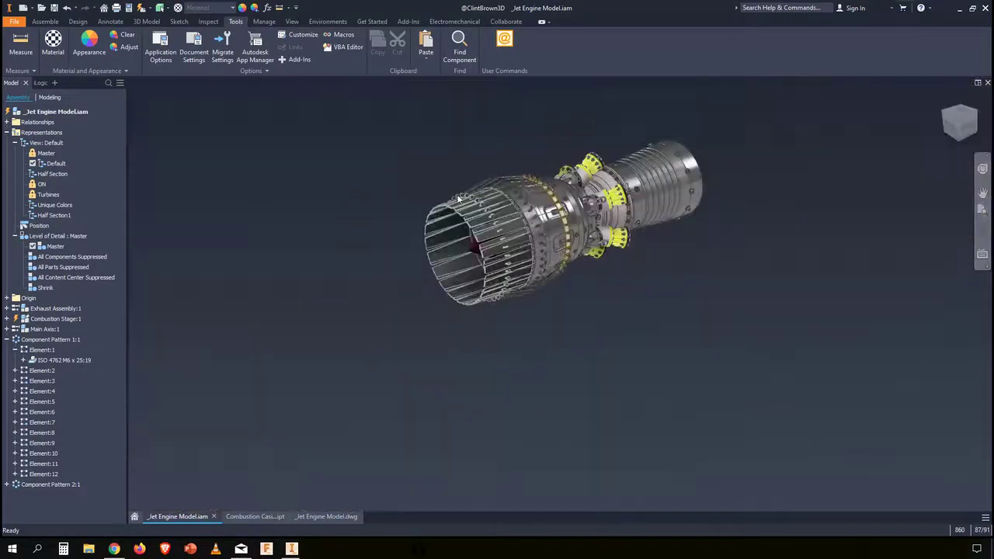
pyautogui.moveTo(459, 199); pyautogui.dragTo(508, 194, button='middle')
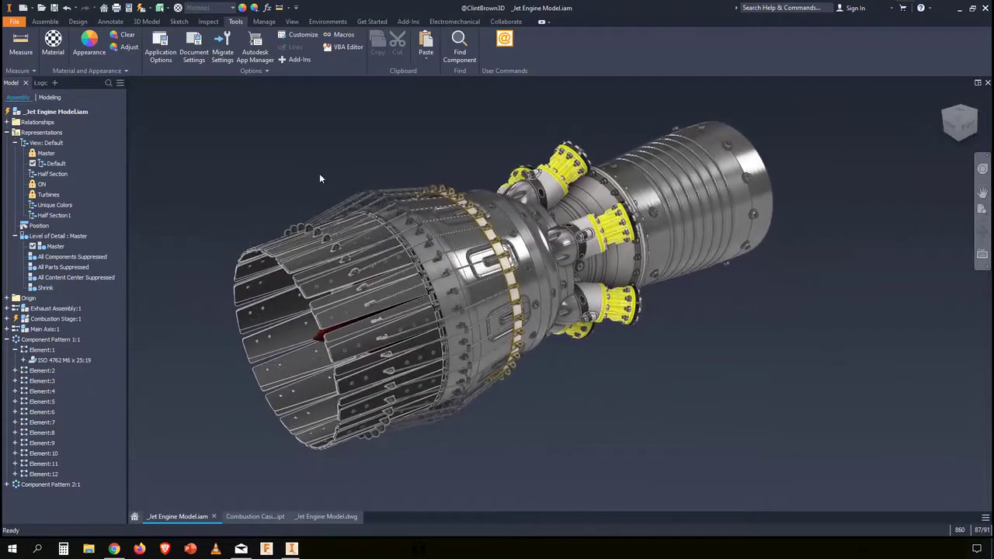
pyautogui.click(45, 21)
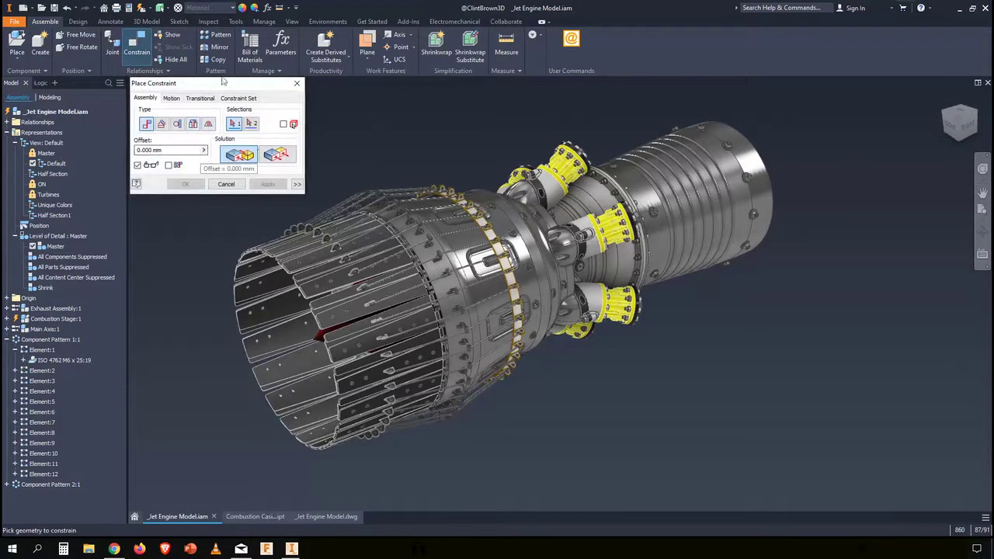
pyautogui.click(297, 83)
pyautogui.click(112, 47)
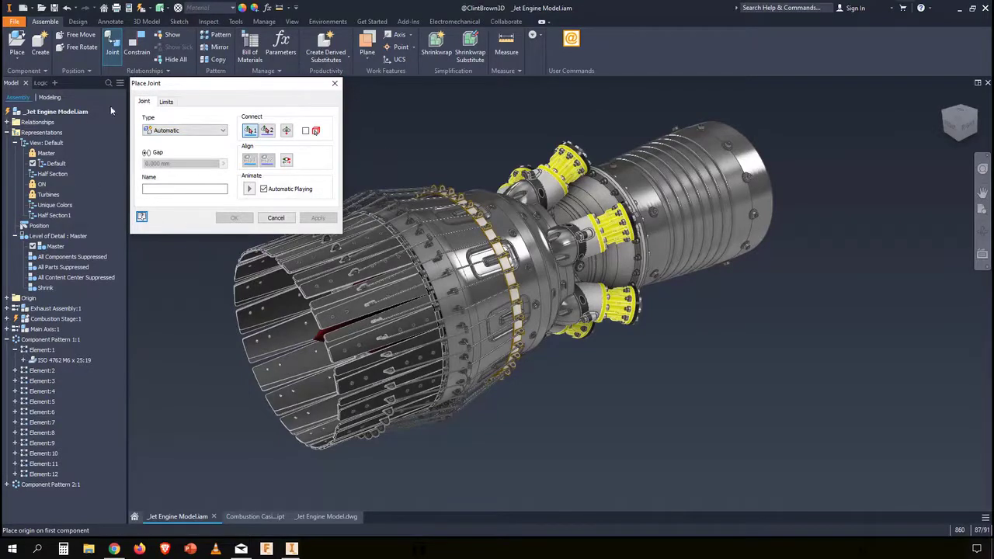
pyautogui.click(335, 83)
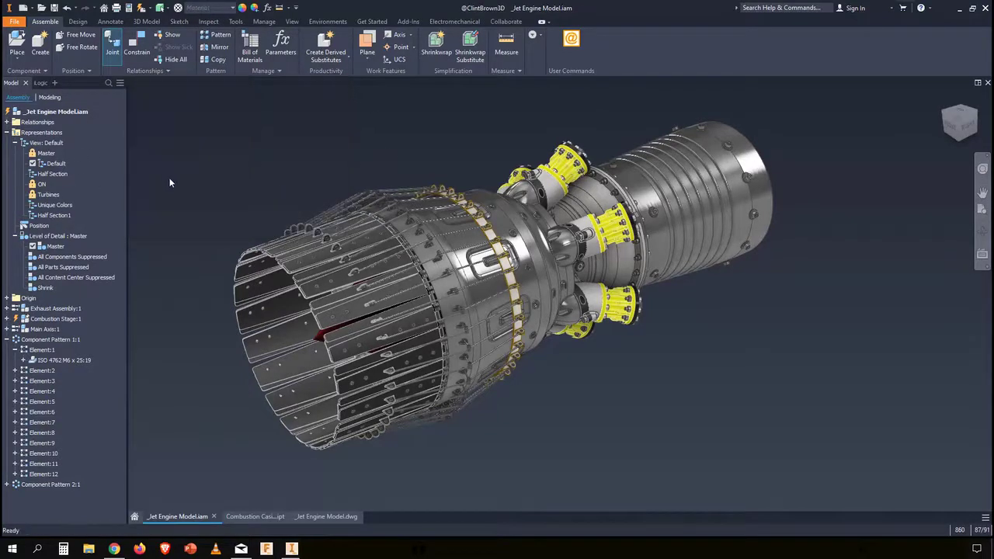
# - Switch to Combustion Casing.ipt, try Extrude, Revolve, Sweep and Loft, then cancel Loft
pyautogui.click(258, 516)
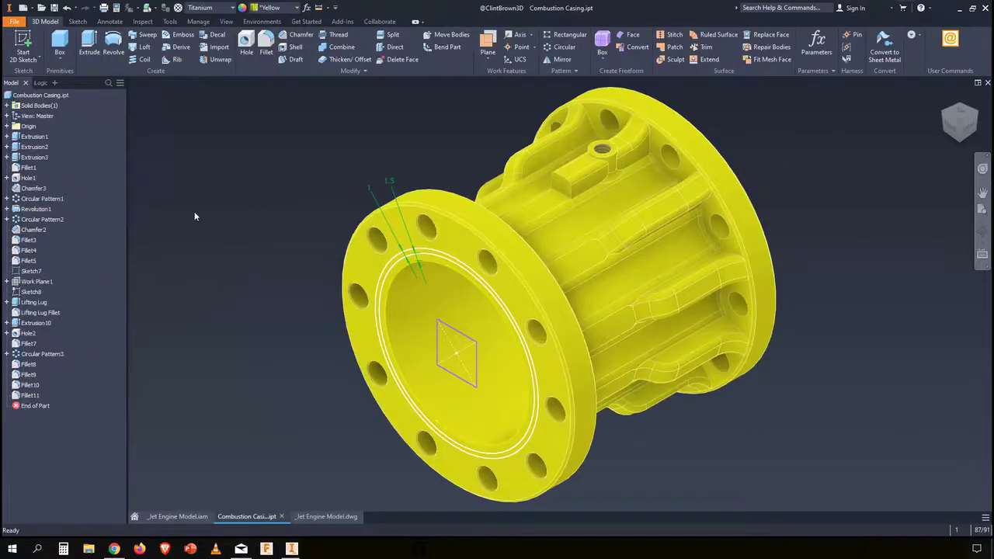
pyautogui.click(96, 45)
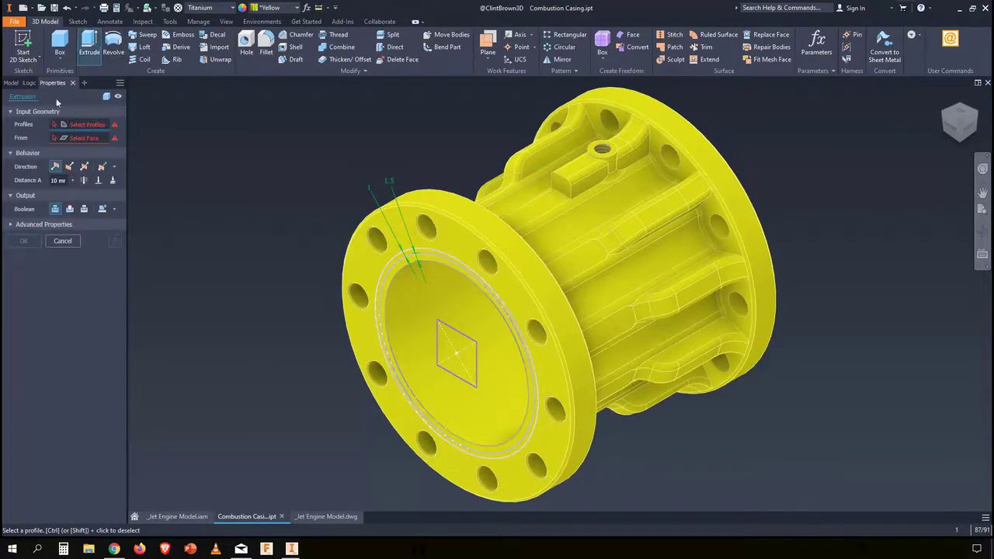
pyautogui.click(113, 45)
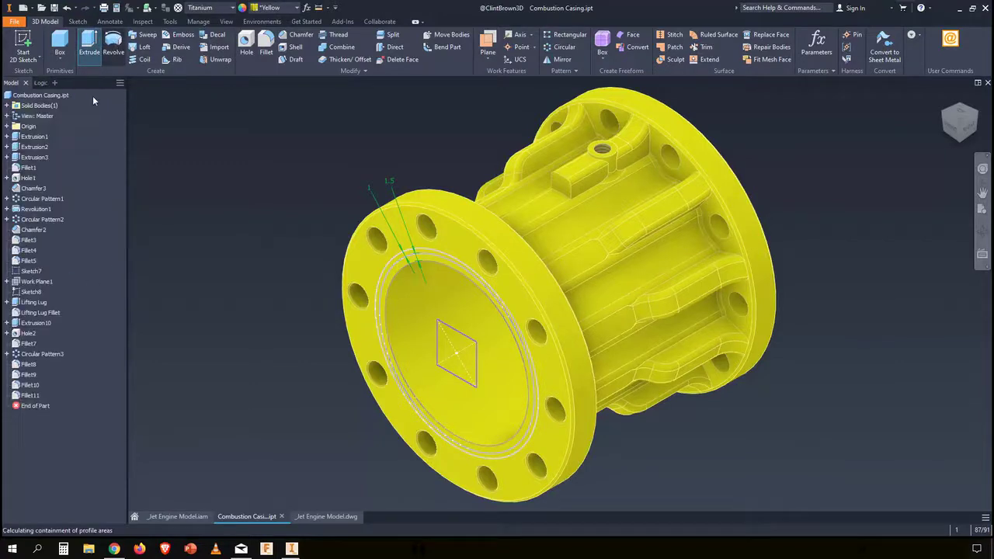
pyautogui.click(131, 36)
pyautogui.click(142, 48)
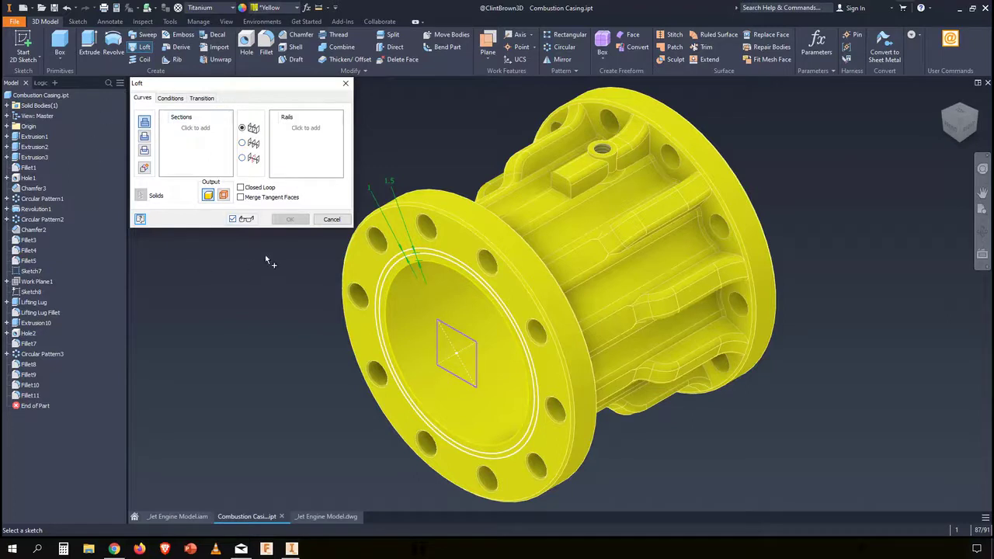
pyautogui.click(346, 84)
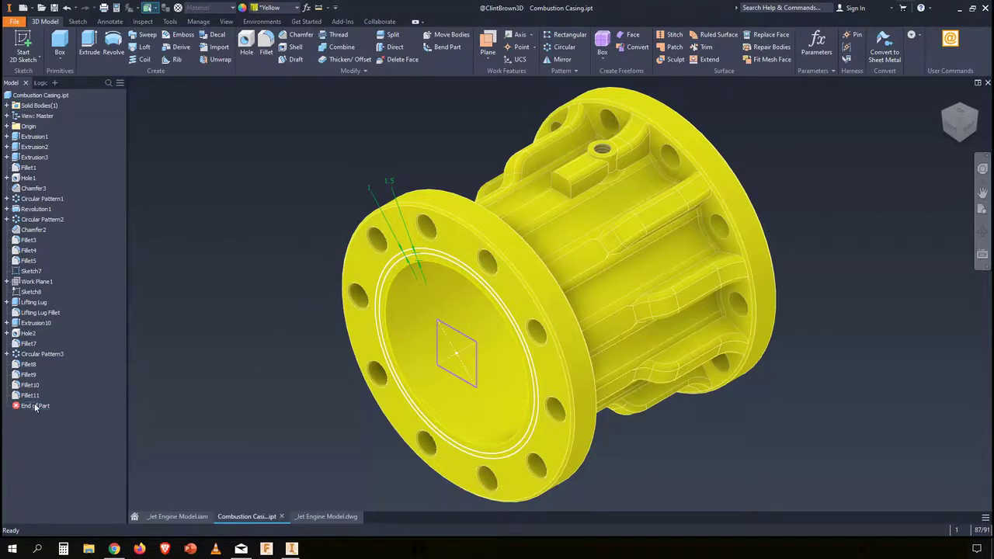
# - Edit Sketch7, enlarge the square, add a 13.342 mm height dimension, and finish the sketch
pyautogui.doubleClick(31, 271)
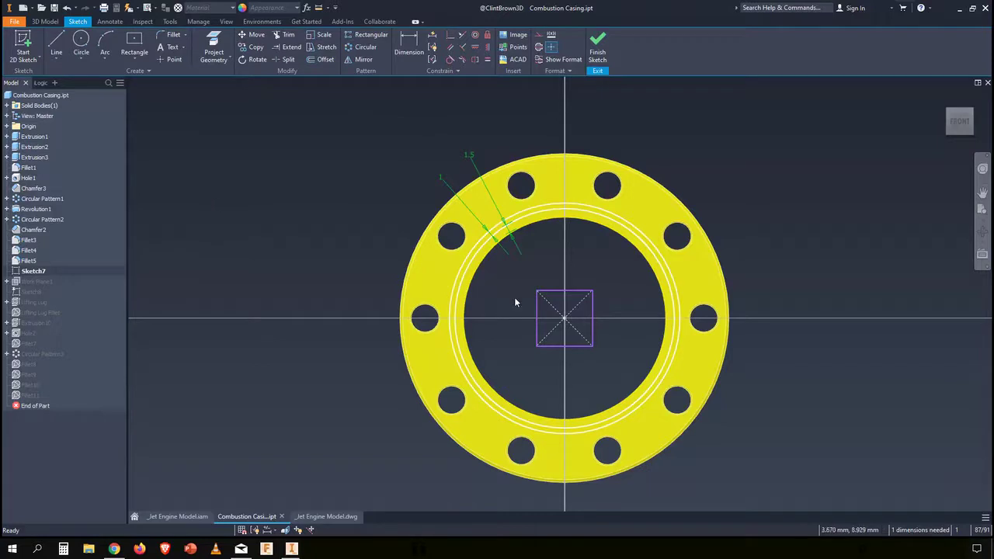
pyautogui.moveTo(538, 293)
pyautogui.mouseDown()
pyautogui.moveTo(497, 307)
pyautogui.moveTo(509, 298)
pyautogui.mouseUp()
pyautogui.press('d')
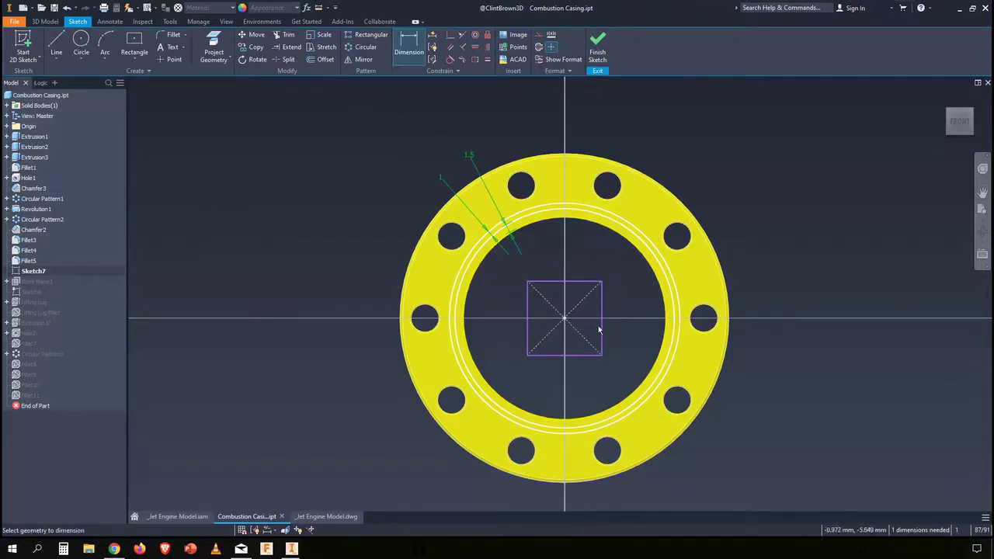
pyautogui.click(632, 317)
pyautogui.click(677, 349)
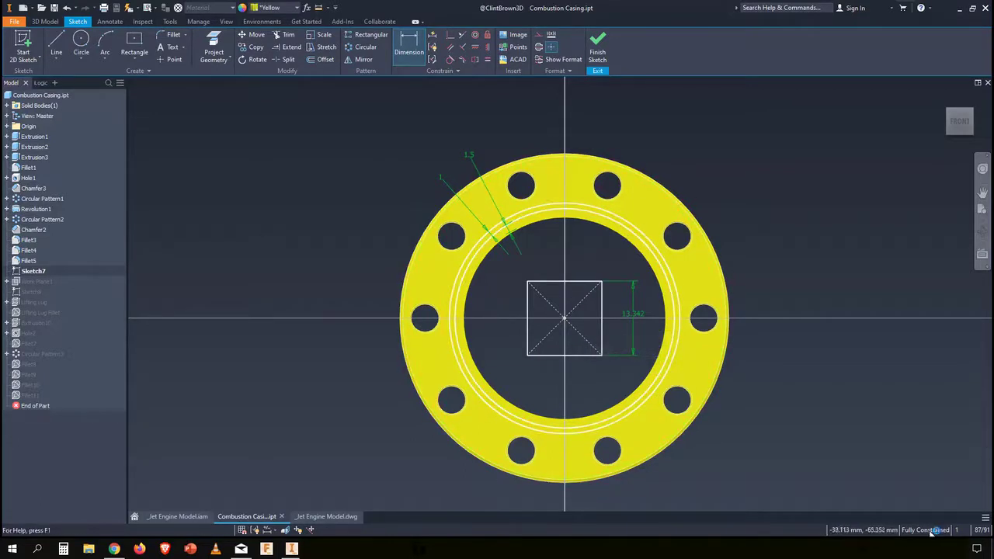
pyautogui.click(597, 47)
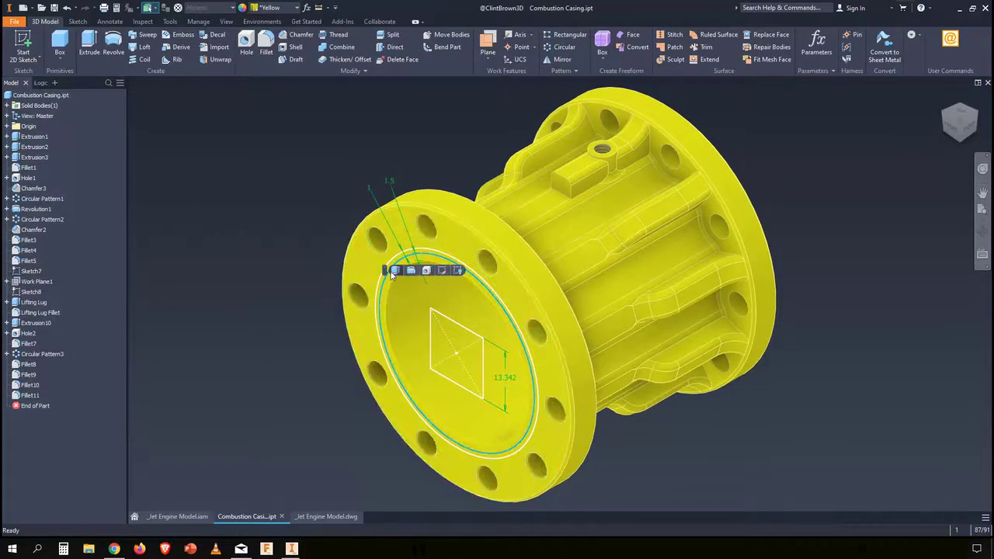
# - Extrude the thin ring profile 1.5 mm in the flipped direction
pyautogui.press('e')
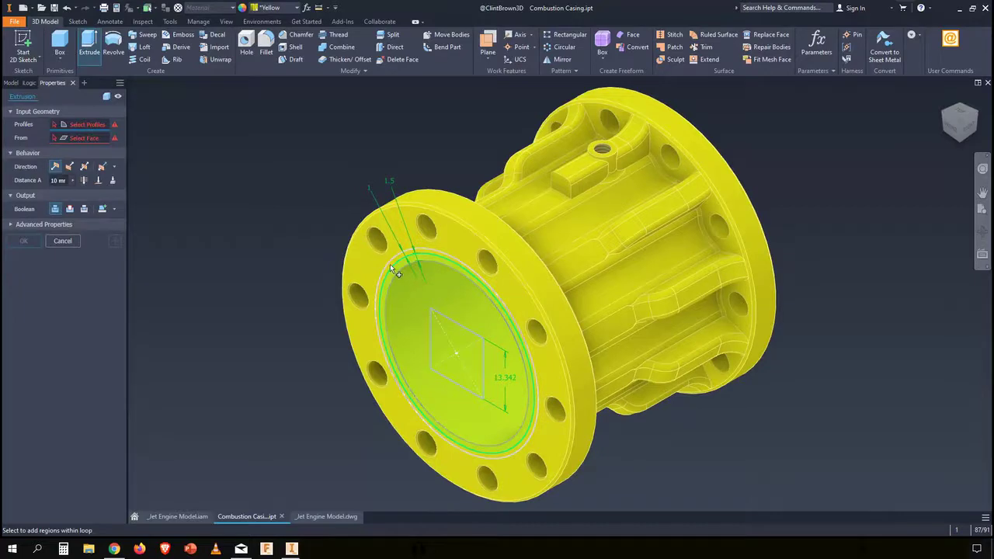
pyautogui.scroll(5, 396, 271)
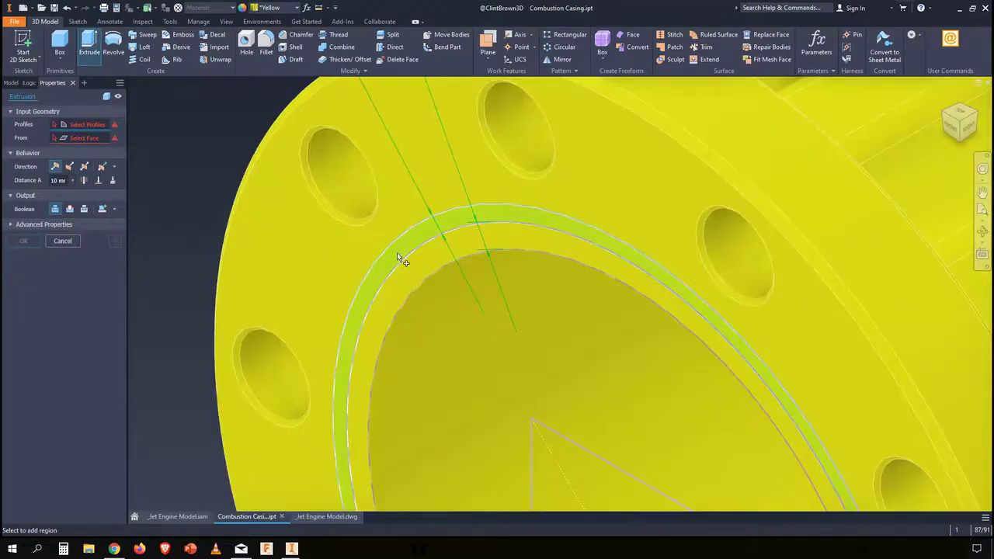
pyautogui.click(398, 253)
pyautogui.scroll(-5, 394, 256)
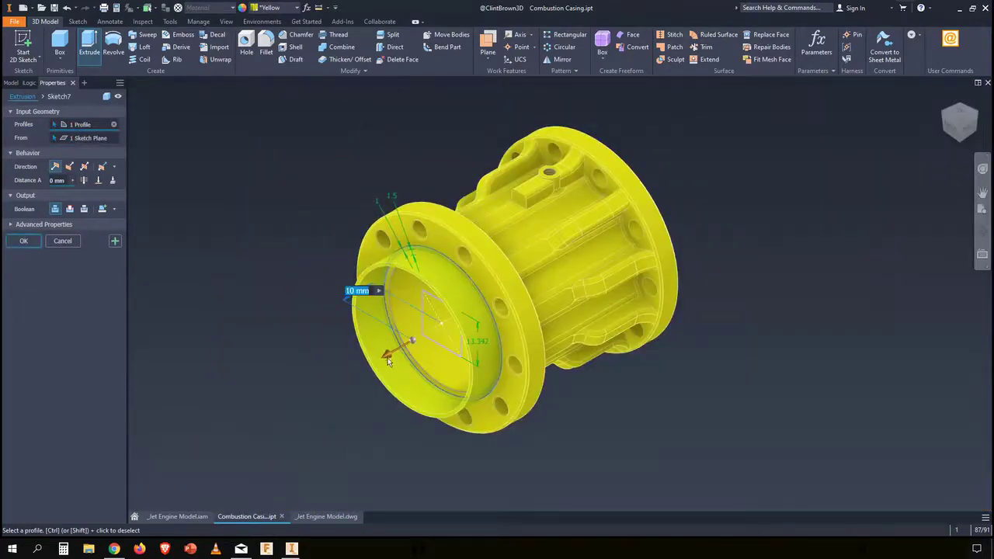
pyautogui.moveTo(412, 342); pyautogui.dragTo(425, 346)
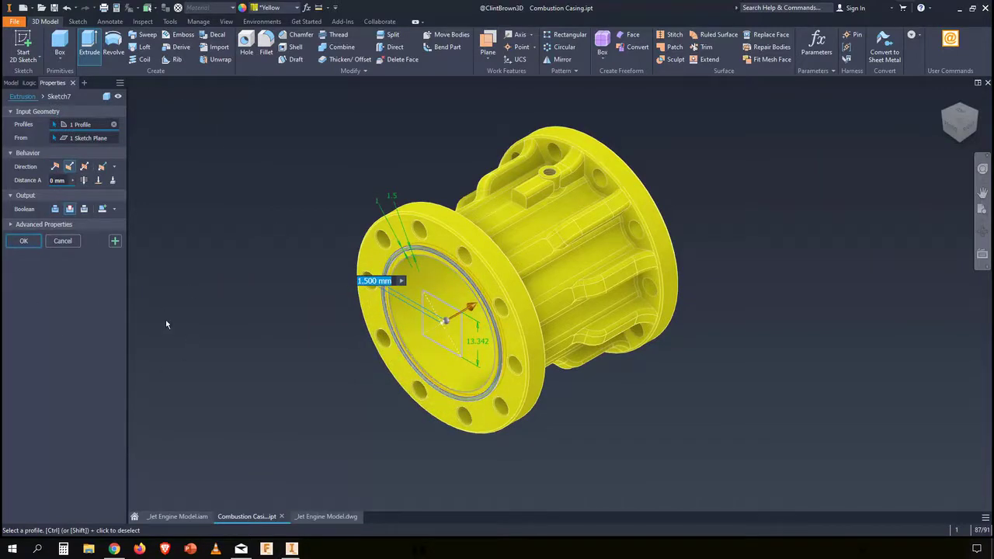
pyautogui.click(27, 243)
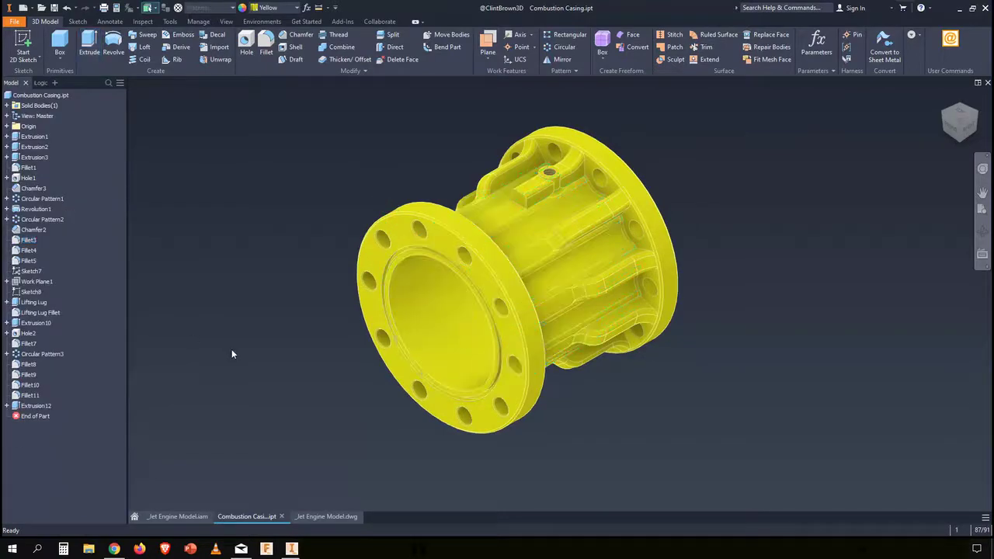
# - View the _Jet Engine Model.dwg sheet, then go back to _Jet Engine Model.iam
pyautogui.click(321, 515)
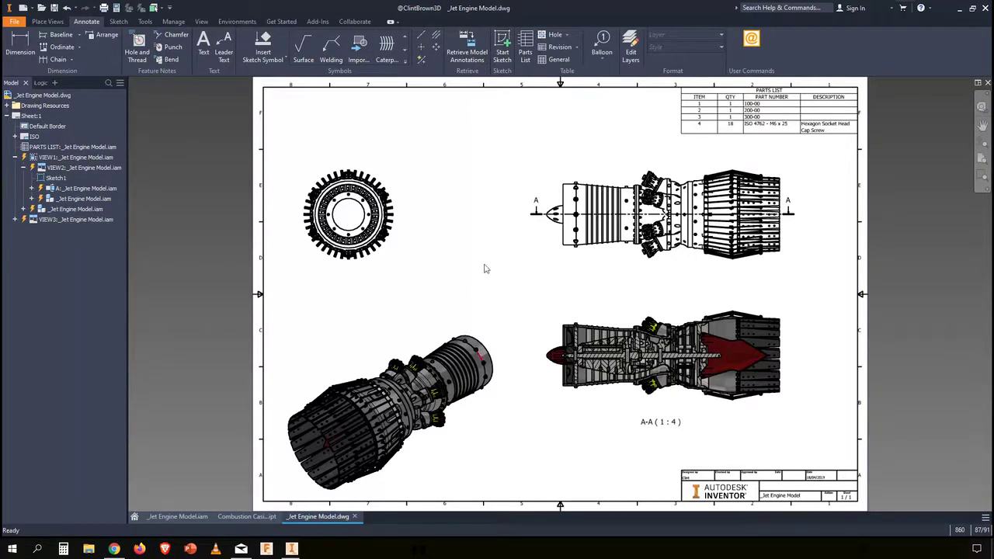
pyautogui.click(180, 518)
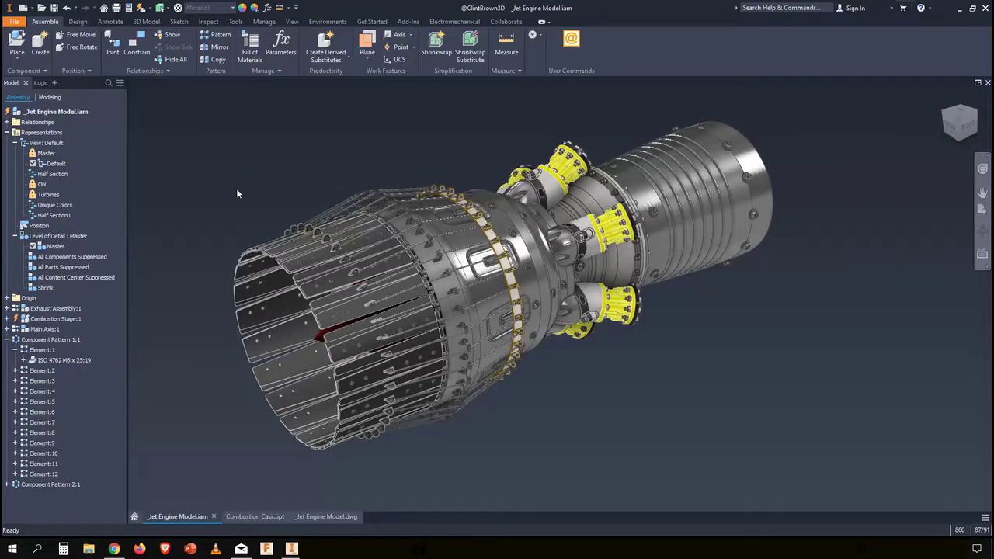
pyautogui.click(268, 518)
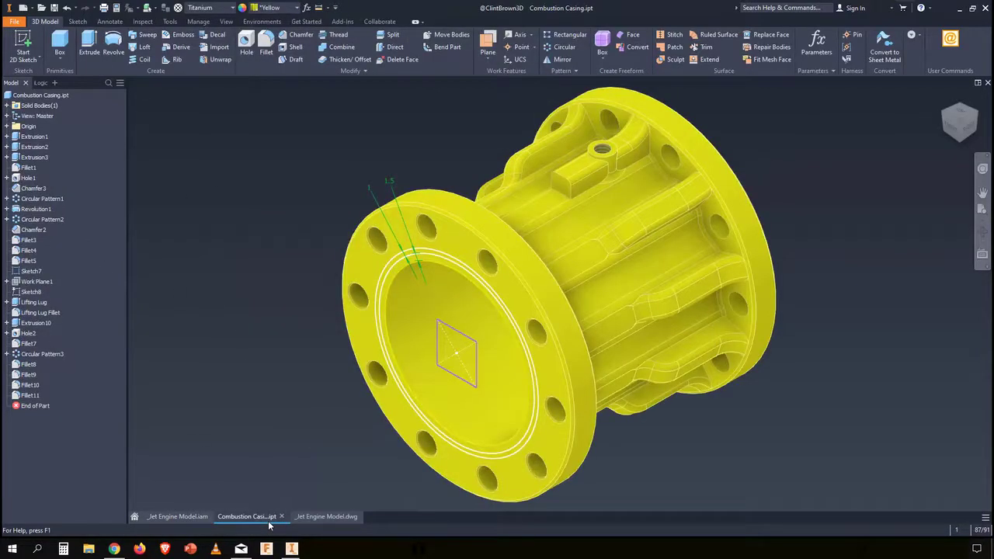
pyautogui.click(302, 36)
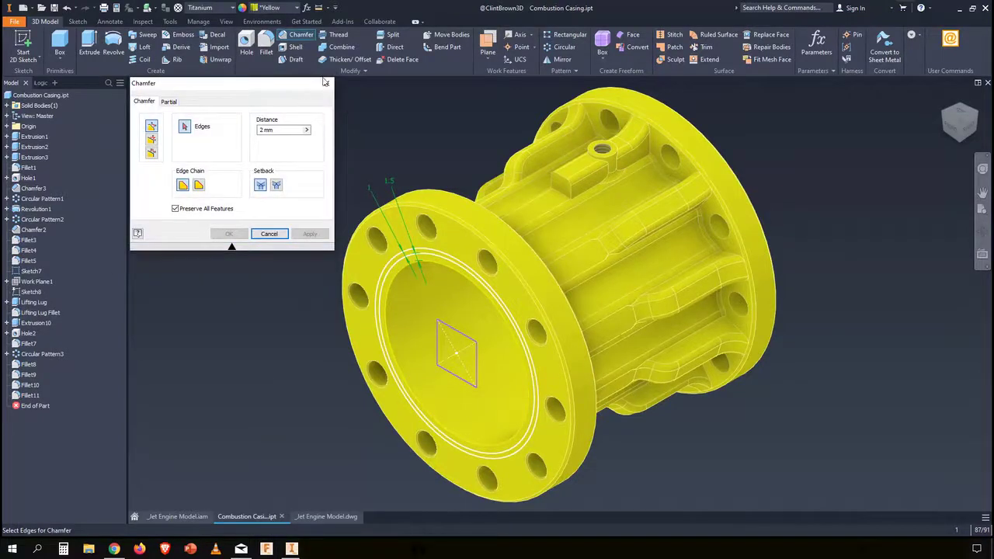
pyautogui.click(268, 234)
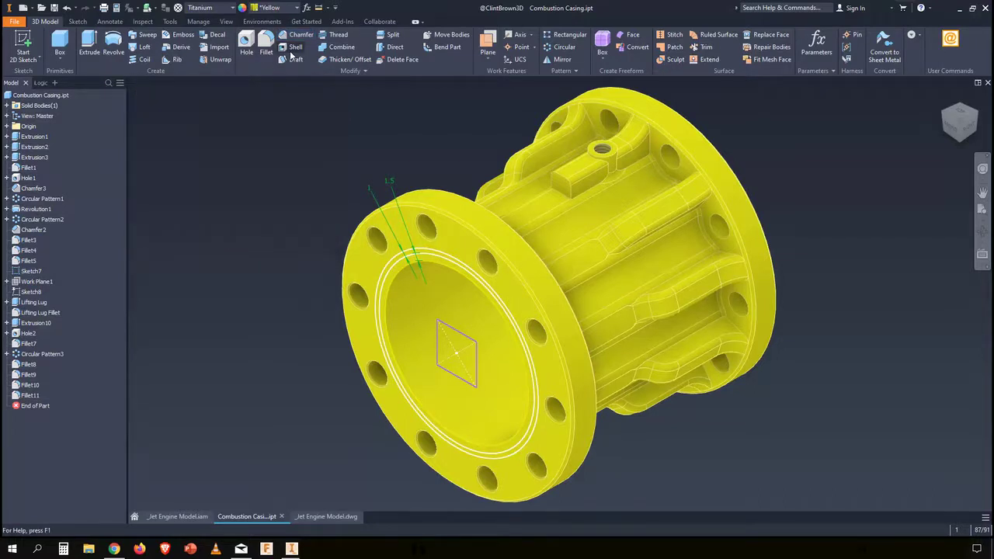
pyautogui.click(294, 49)
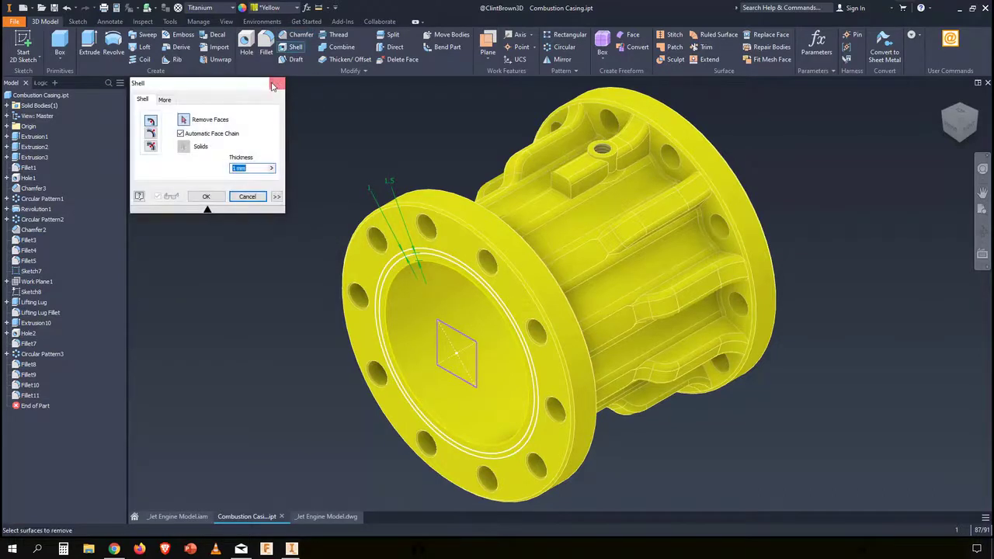
pyautogui.click(279, 86)
pyautogui.click(266, 48)
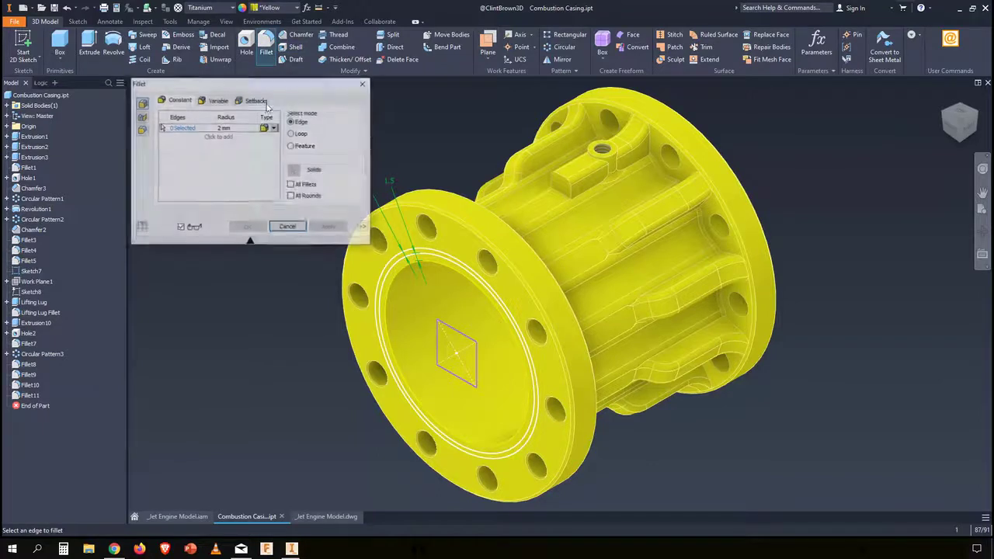
pyautogui.click(363, 83)
pyautogui.click(295, 60)
pyautogui.click(322, 82)
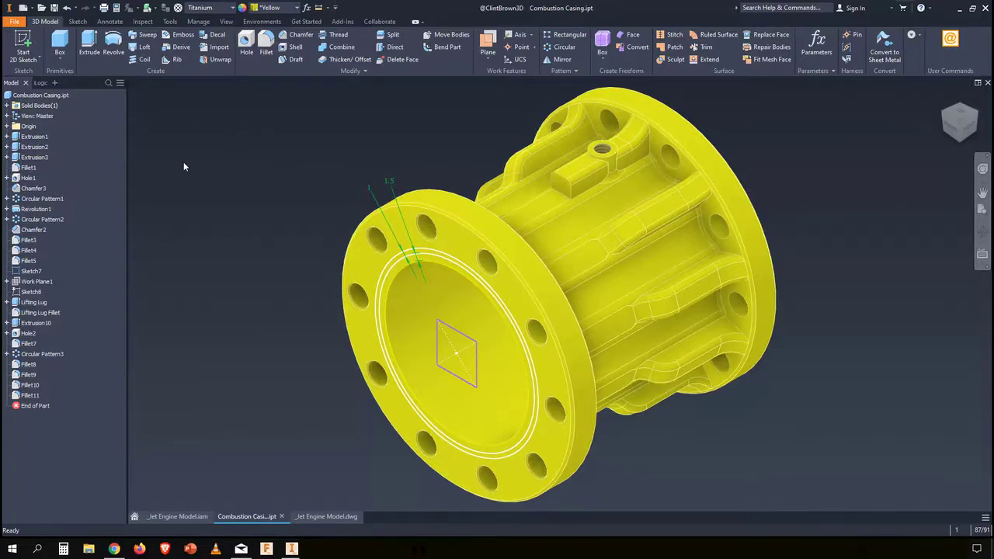
# - Check the View tab's User Interface element list, then return to 3D Model
pyautogui.click(226, 22)
pyautogui.click(417, 57)
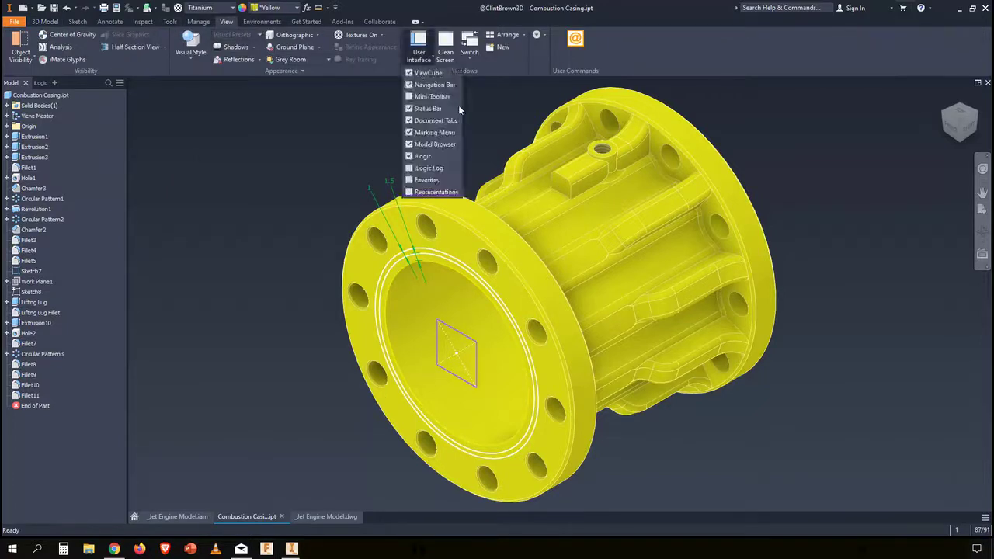
pyautogui.click(300, 137)
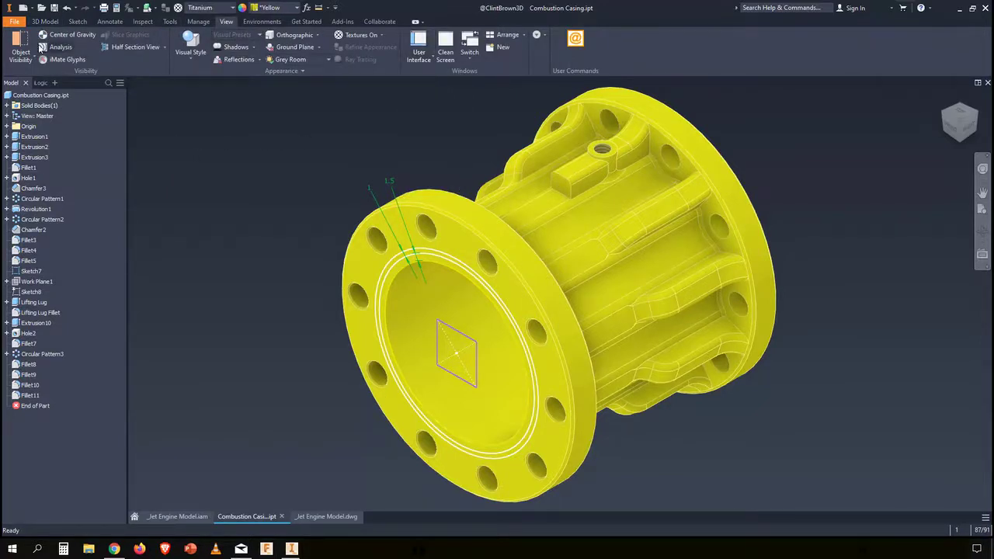
pyautogui.click(48, 21)
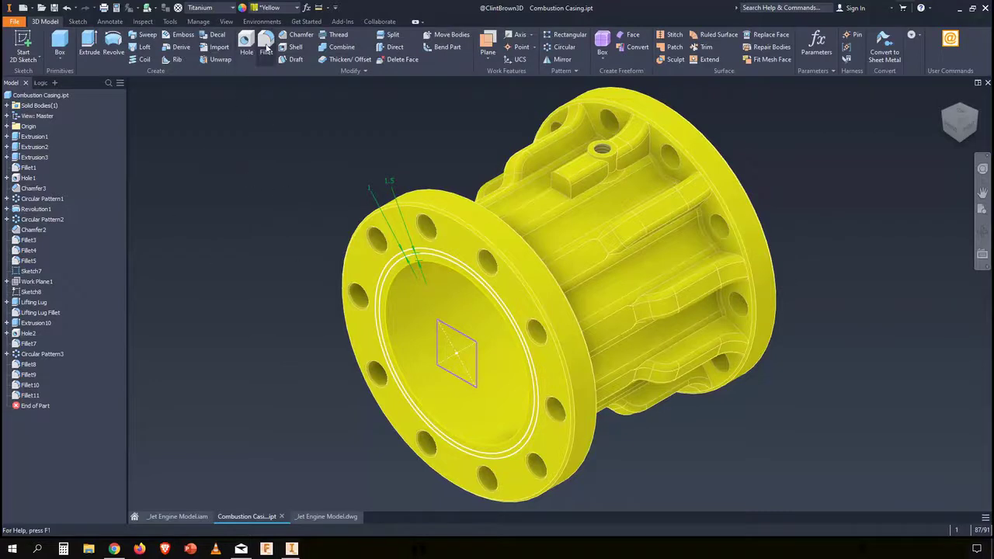
# - Collapse the Fillet dialog to its mini-toolbar and dock the settings box at bottom-left
pyautogui.click(265, 46)
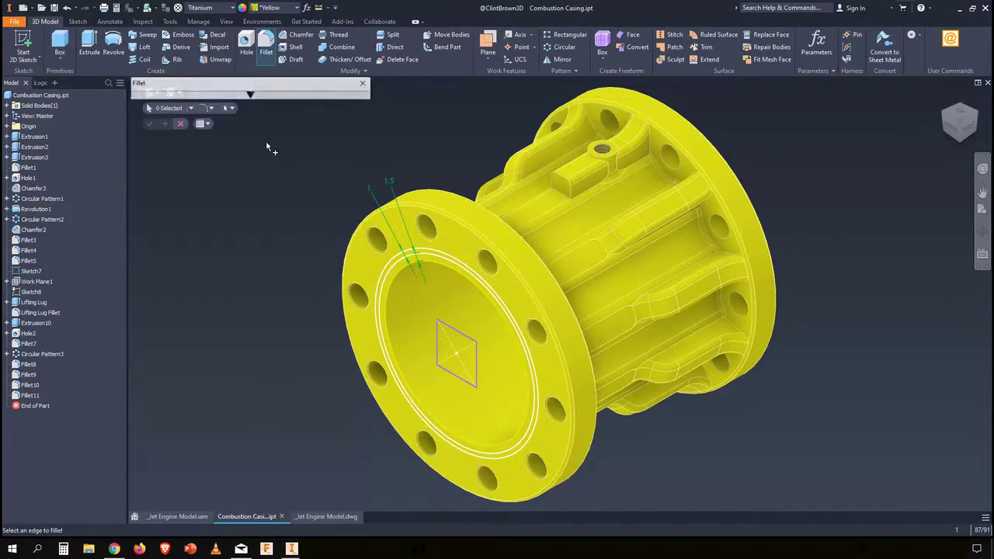
pyautogui.click(250, 94)
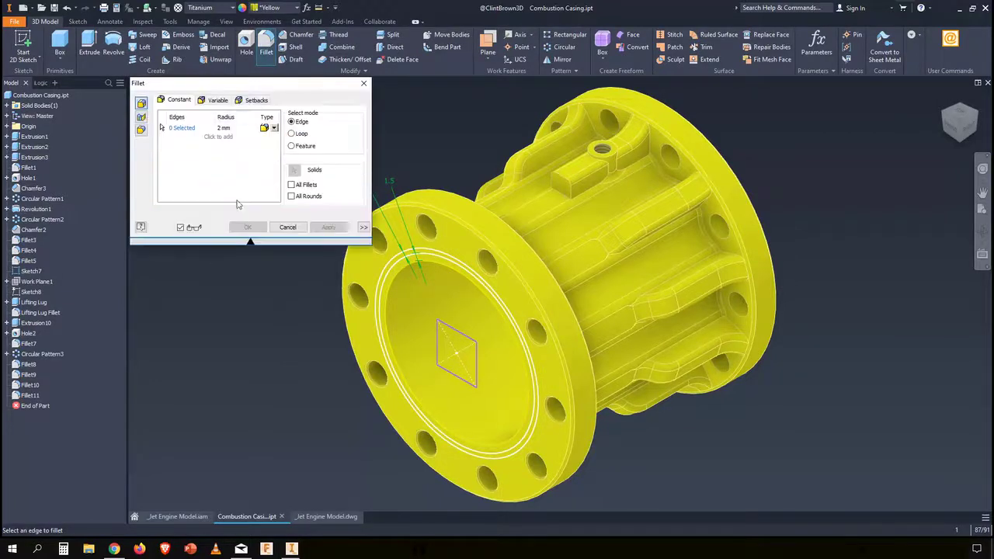
pyautogui.click(251, 243)
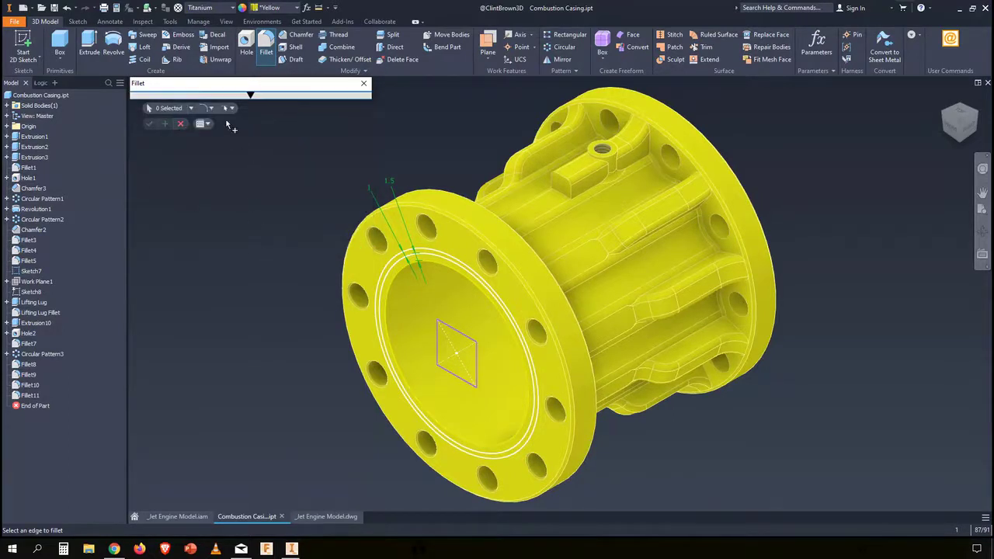
pyautogui.moveTo(295, 88); pyautogui.dragTo(168, 536)
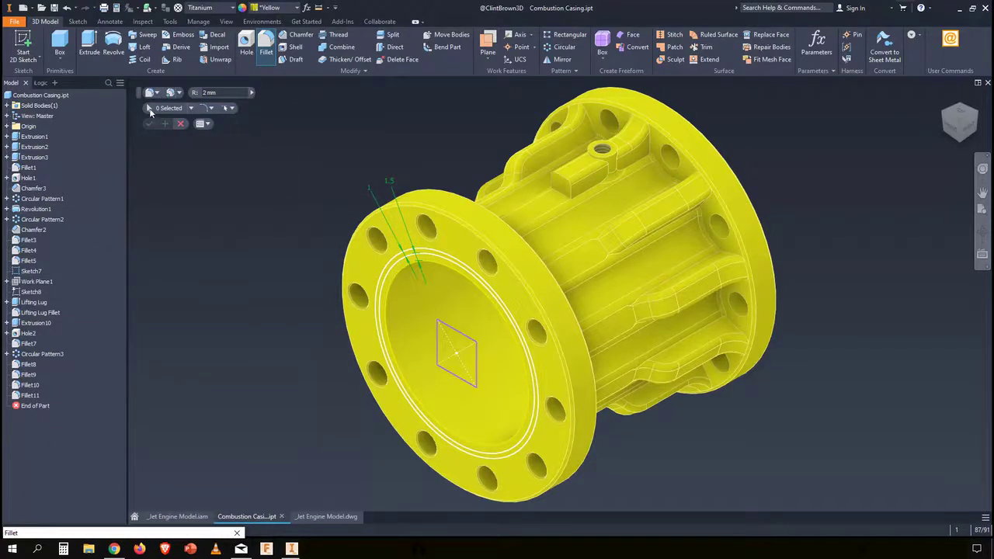
pyautogui.click(181, 124)
pyautogui.click(268, 43)
# - Restart Fillet, enable Pin Mini-Toolbar Position, and test moving the mini-toolbar
pyautogui.click(181, 124)
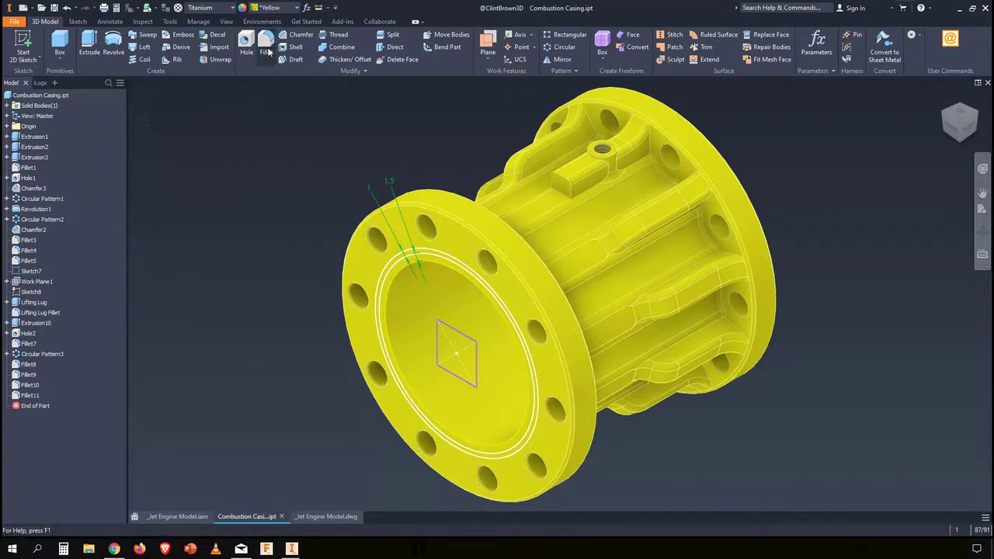
pyautogui.press('Return')
pyautogui.click(205, 123)
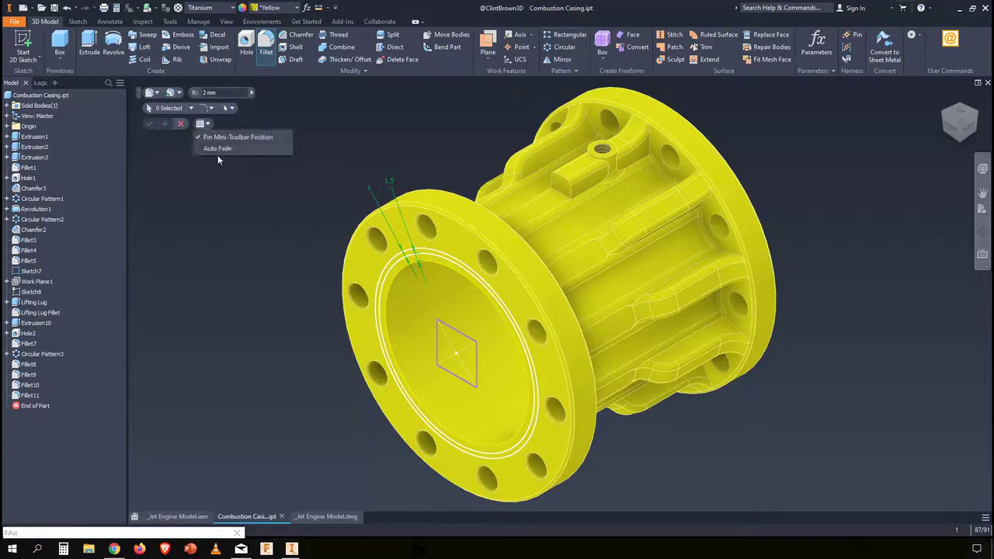
pyautogui.click(225, 138)
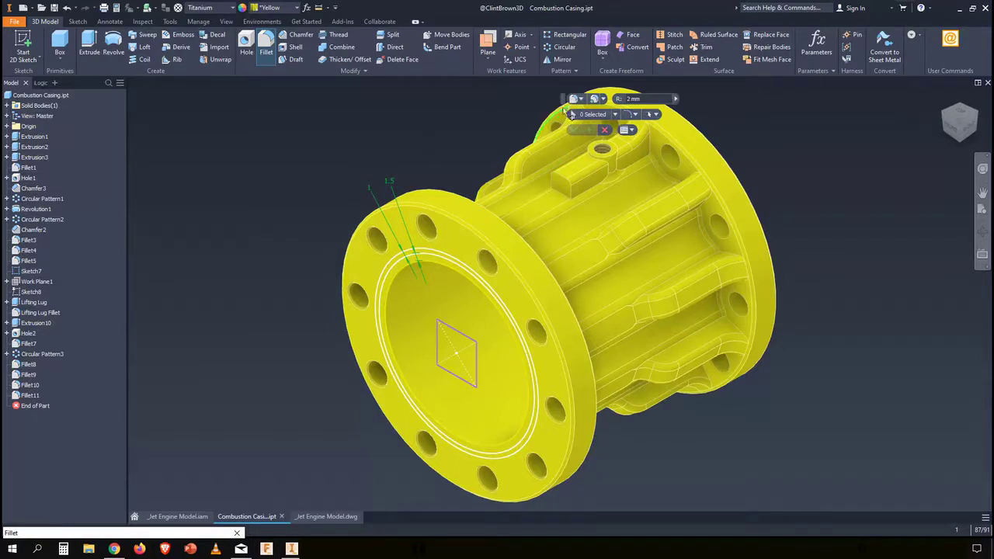
pyautogui.moveTo(561, 101); pyautogui.dragTo(664, 156)
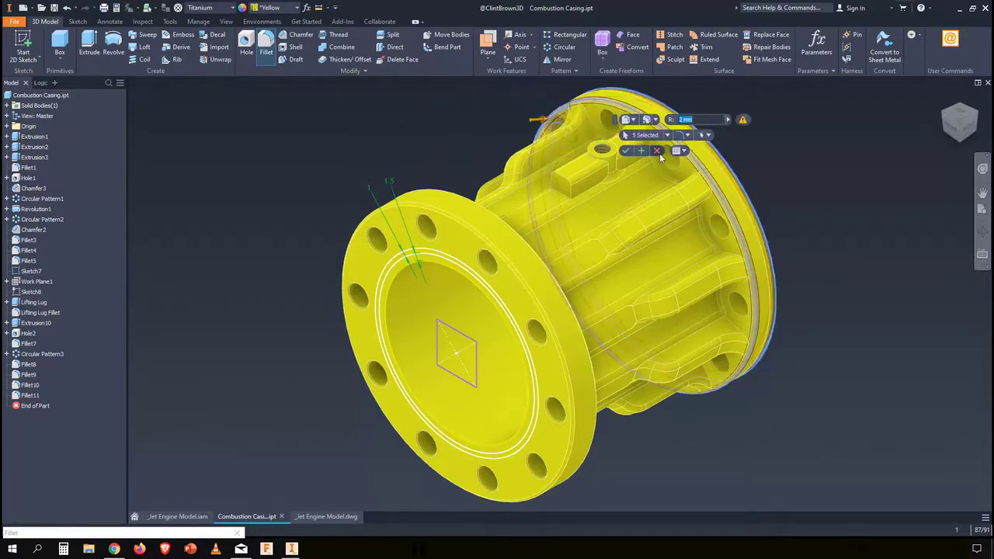
pyautogui.click(659, 153)
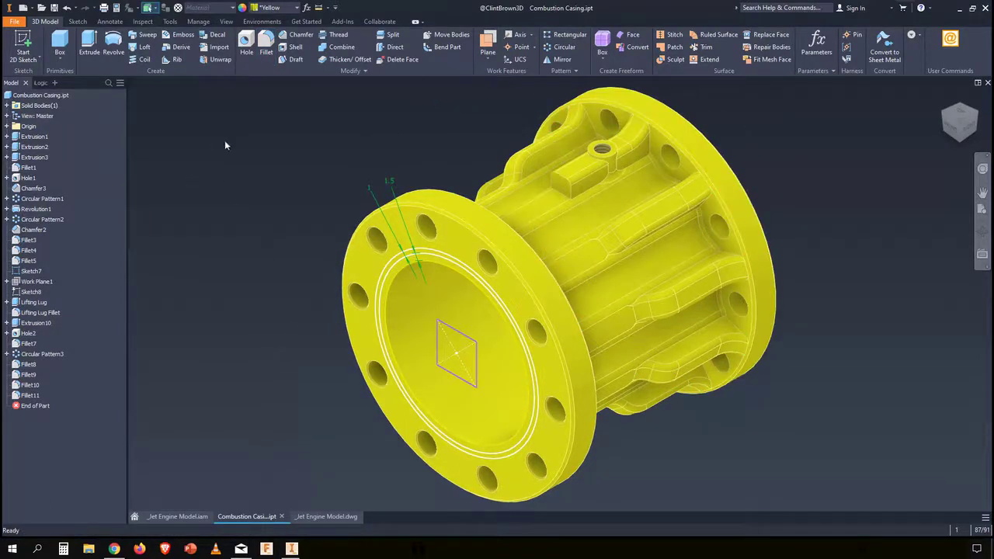
# - Start Fillet again, drag its mini-toolbar to the top-left of the view, and cancel
pyautogui.click(266, 45)
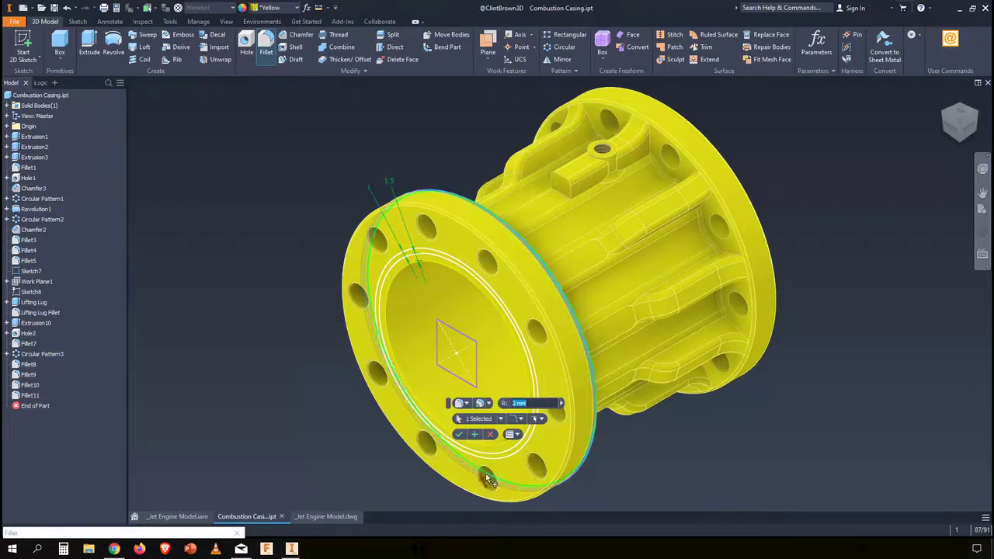
pyautogui.click(516, 435)
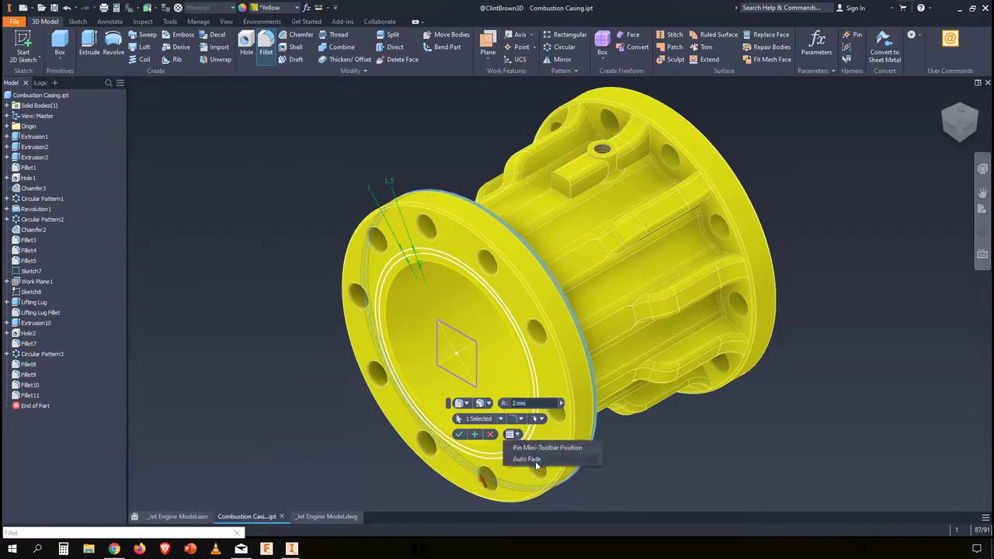
pyautogui.click(531, 460)
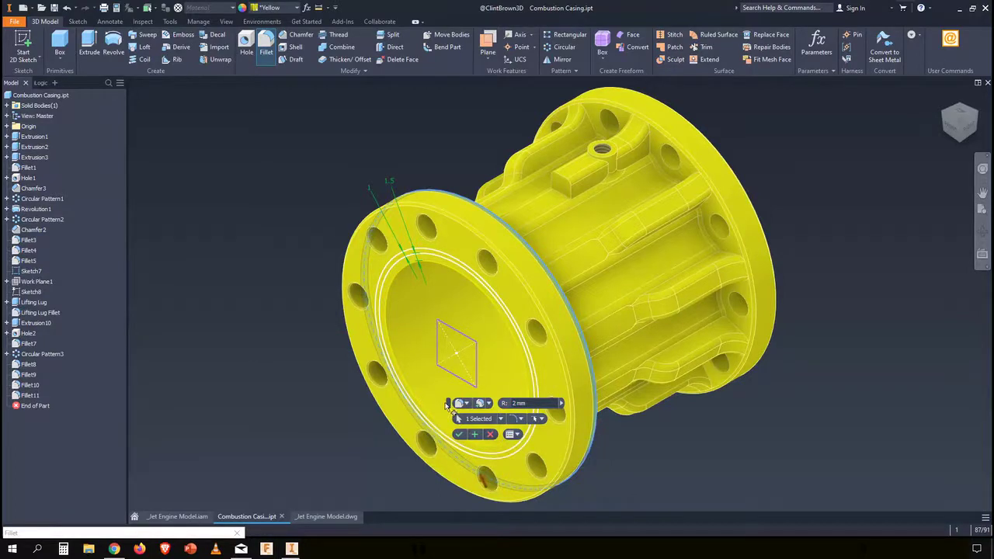
pyautogui.moveTo(451, 412); pyautogui.dragTo(142, 101)
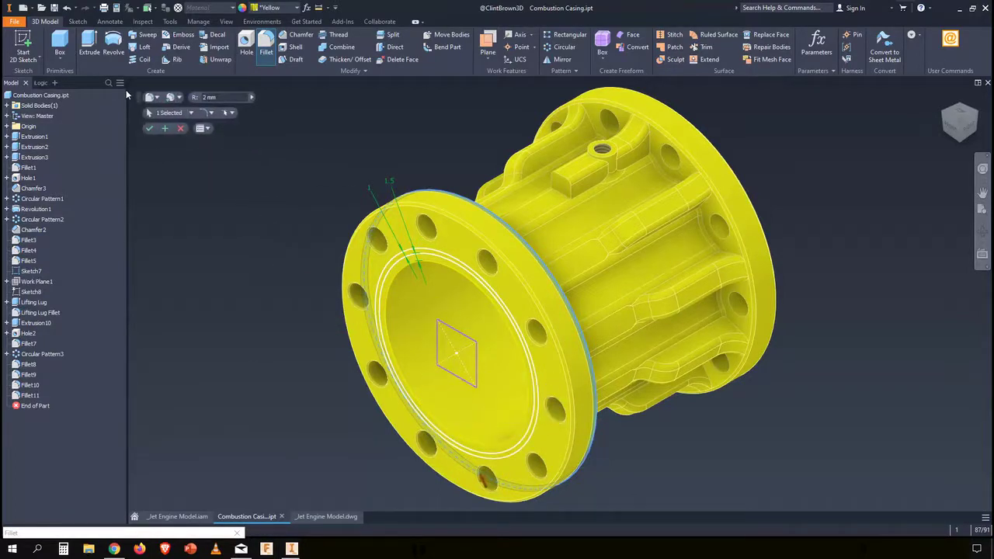
pyautogui.click(181, 129)
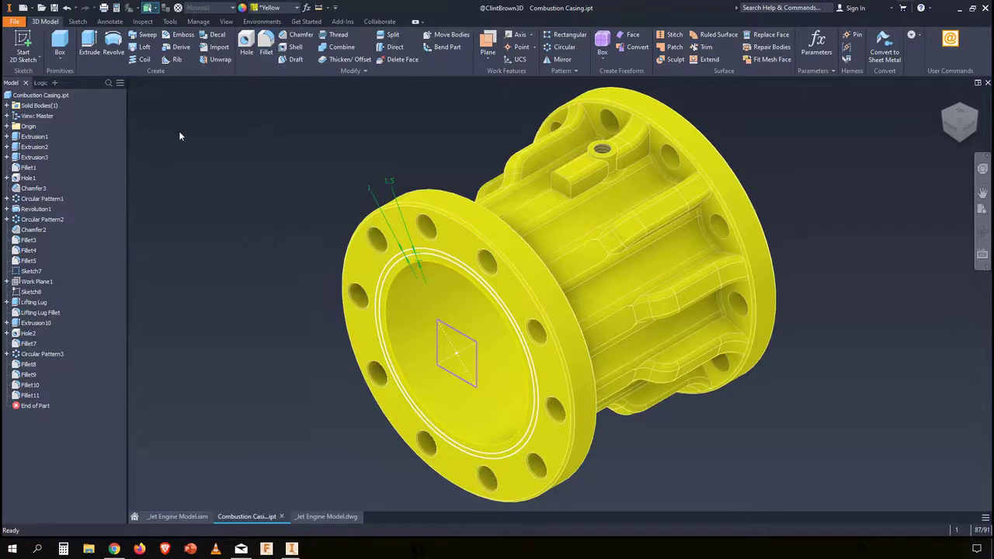
# - Dock the Chamfer settings box at bottom-left, then cancel Chamfer and Shell
pyautogui.click(295, 35)
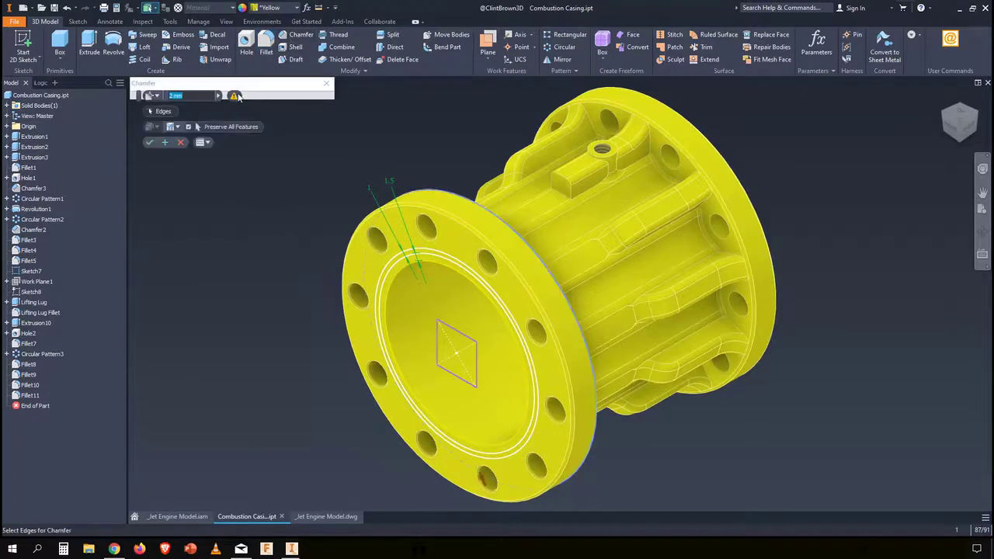
pyautogui.moveTo(254, 92); pyautogui.dragTo(107, 536)
pyautogui.click(181, 142)
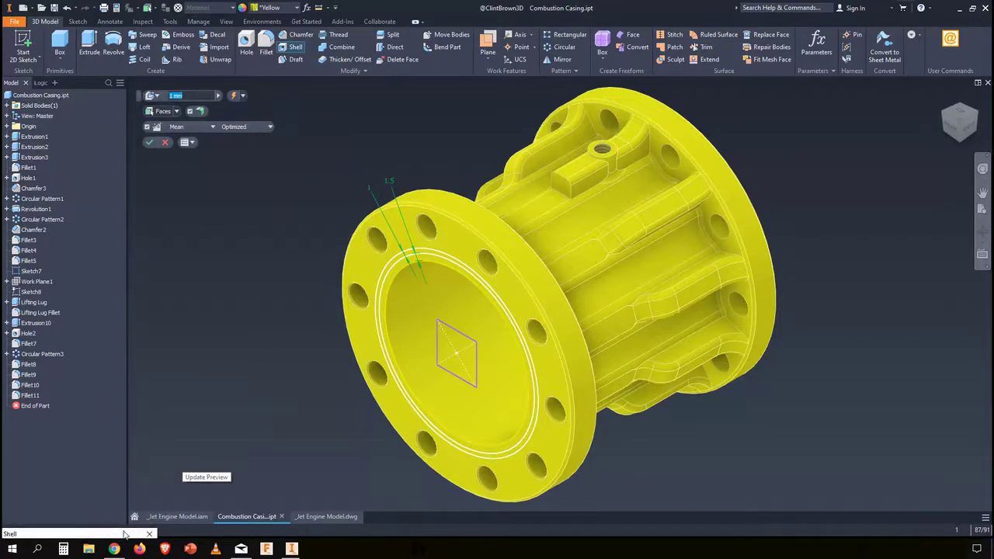
pyautogui.click(165, 142)
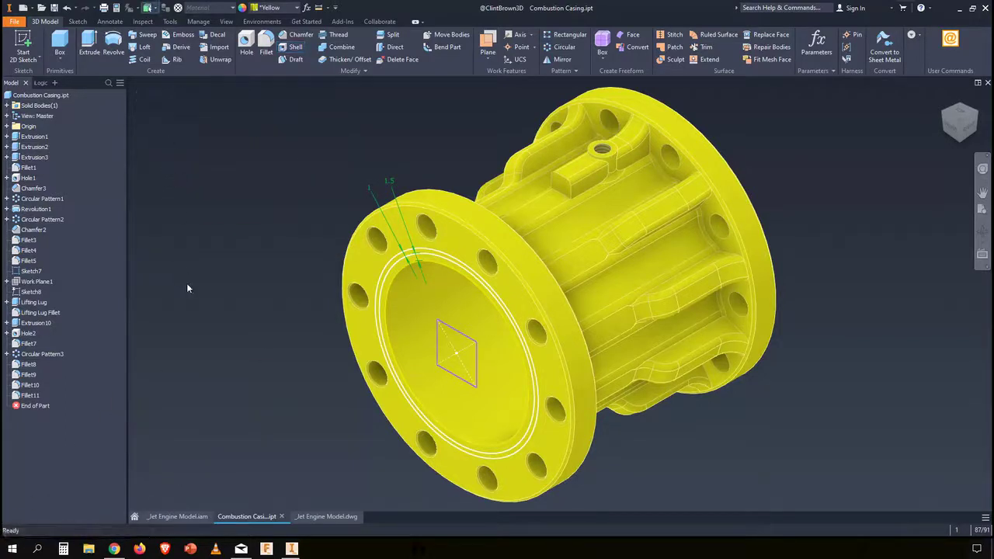
# - Dock the Face Draft settings box at bottom-left and cancel the draft
pyautogui.click(296, 59)
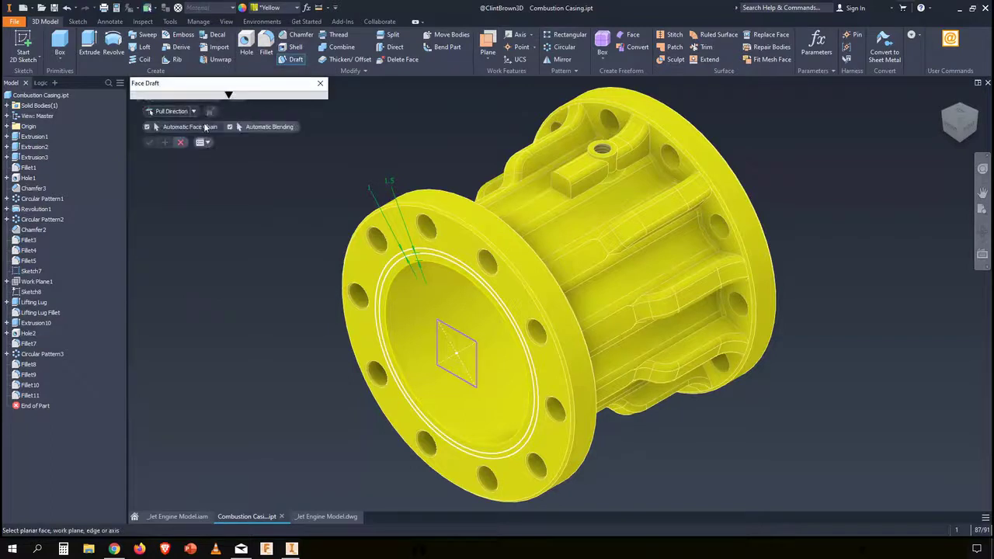
pyautogui.moveTo(229, 91); pyautogui.dragTo(105, 534)
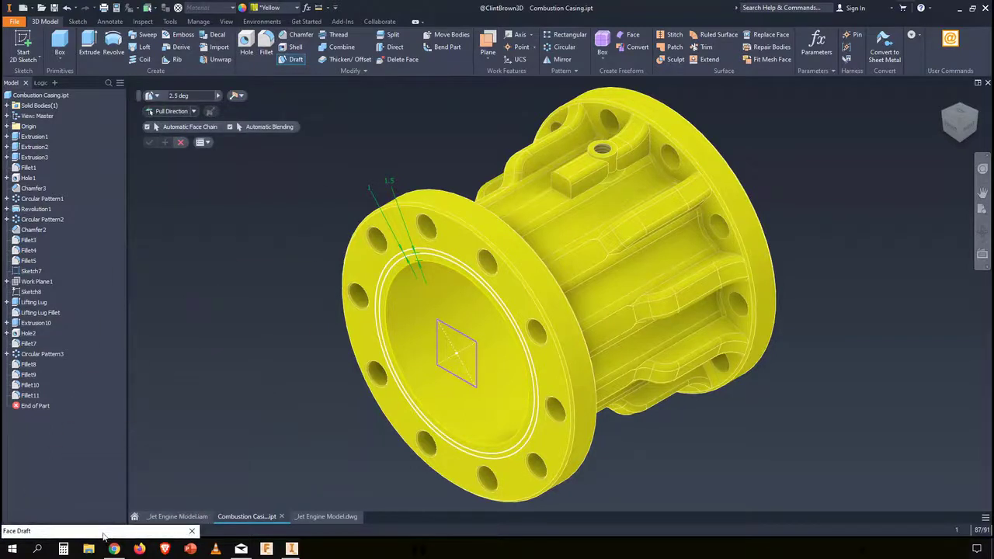
pyautogui.click(180, 142)
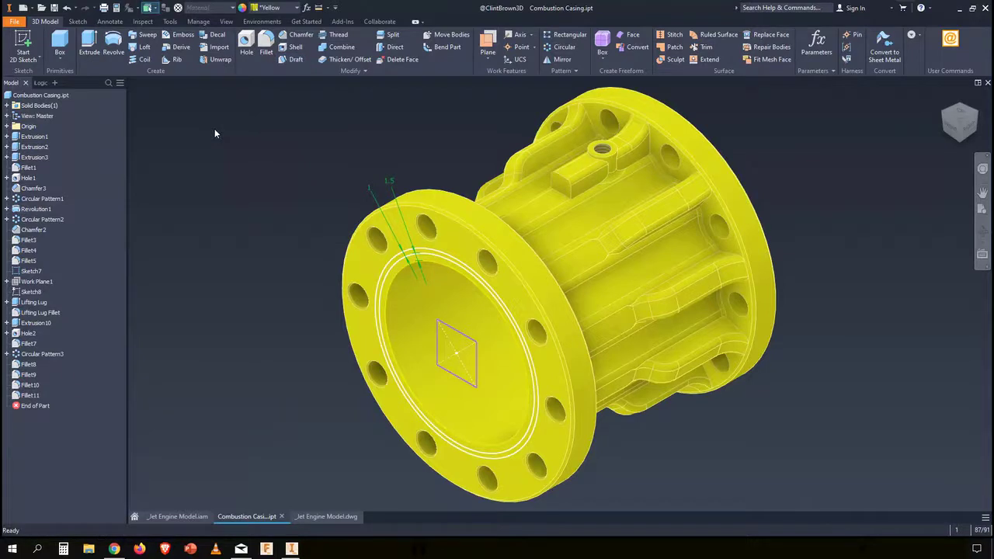
# - Start Fillet and Chamfer on the combustion casing, cancelling both so Fillet11 stays the last feature
pyautogui.click(266, 54)
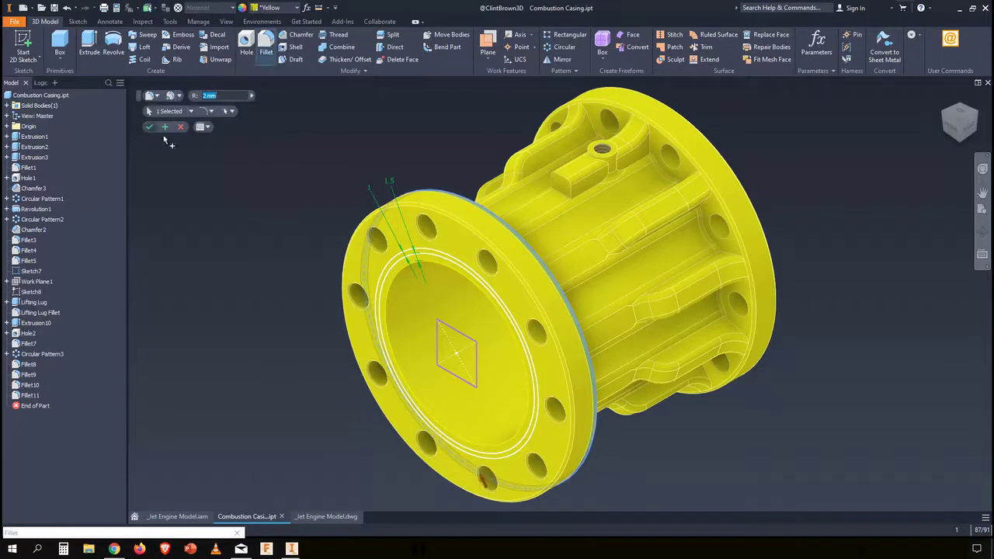
pyautogui.click(181, 129)
pyautogui.click(287, 36)
pyautogui.press('Escape')
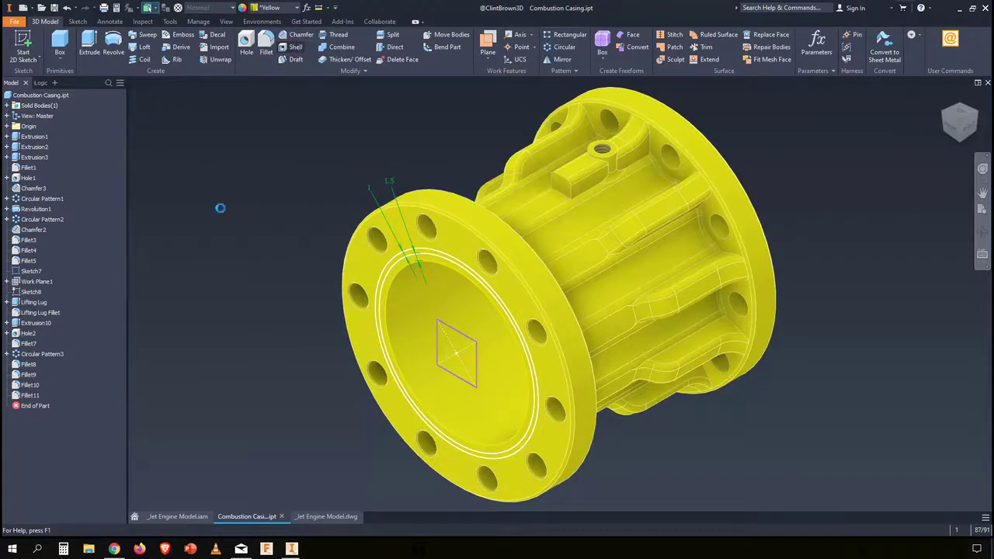